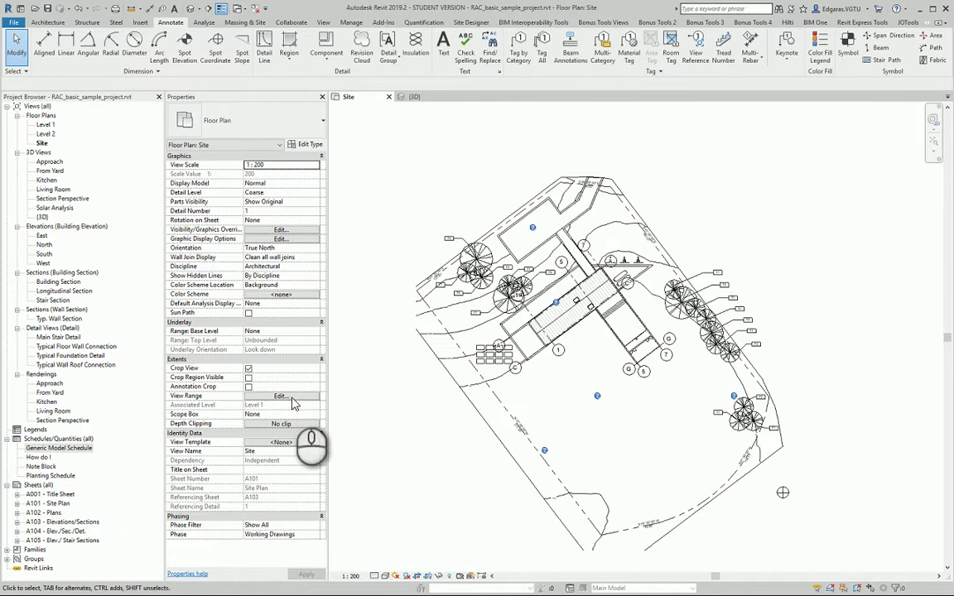
Set the Site plan's view range Top, Bottom and View Depth to Unlimited with a 100000.0 cut plane offset
click(290, 397)
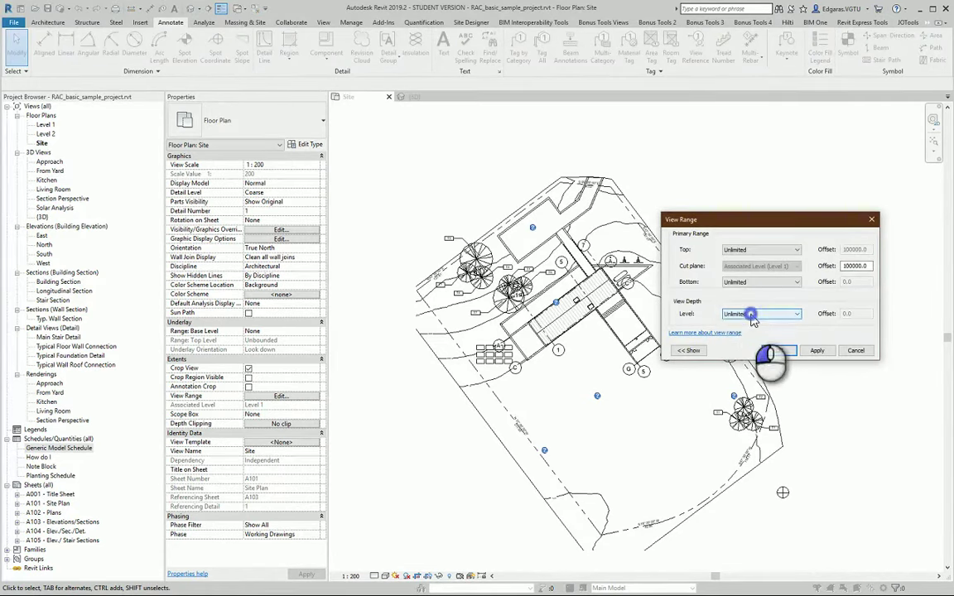
click(750, 315)
click(739, 336)
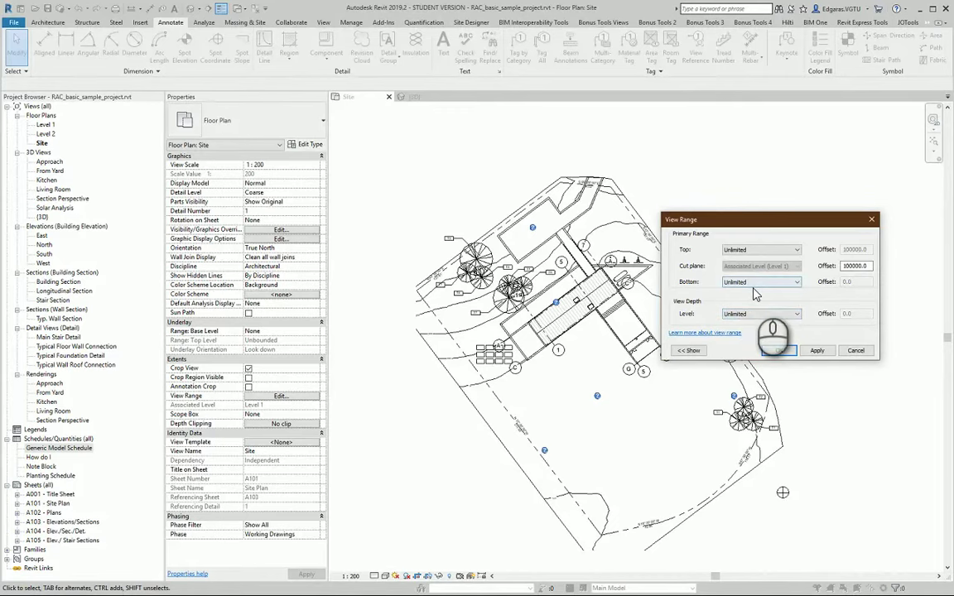
click(755, 283)
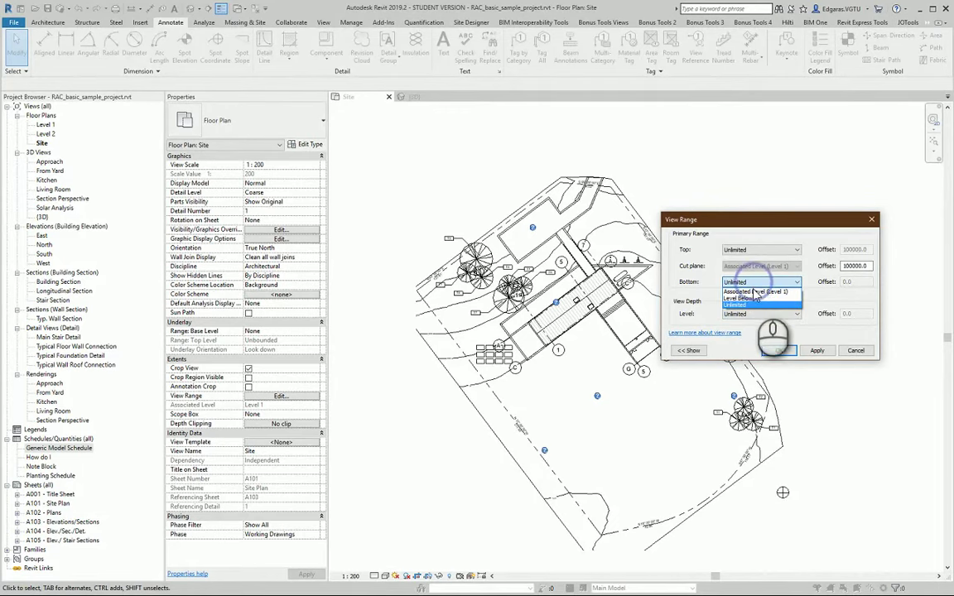
click(737, 307)
click(749, 251)
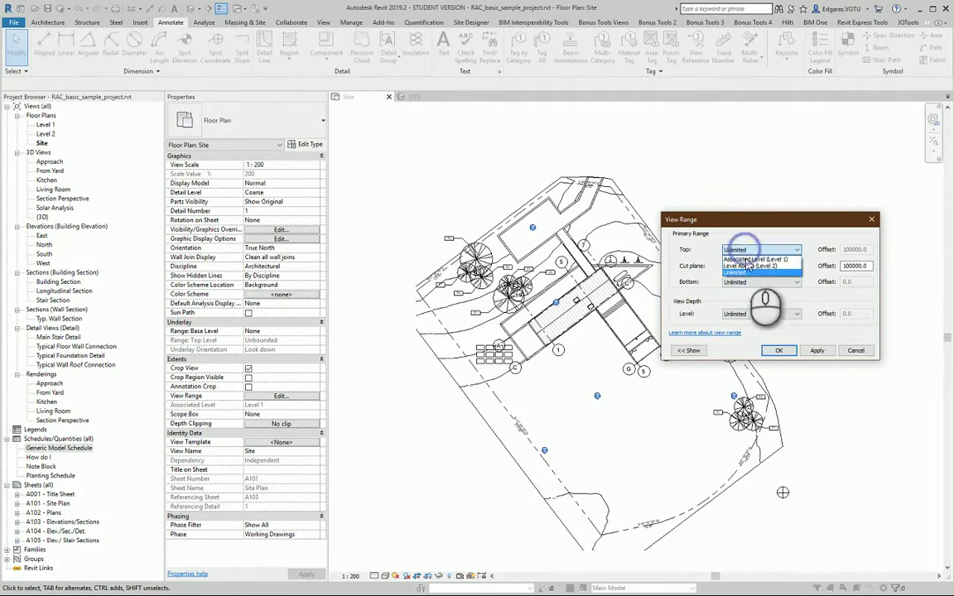
click(737, 279)
double_click(850, 265)
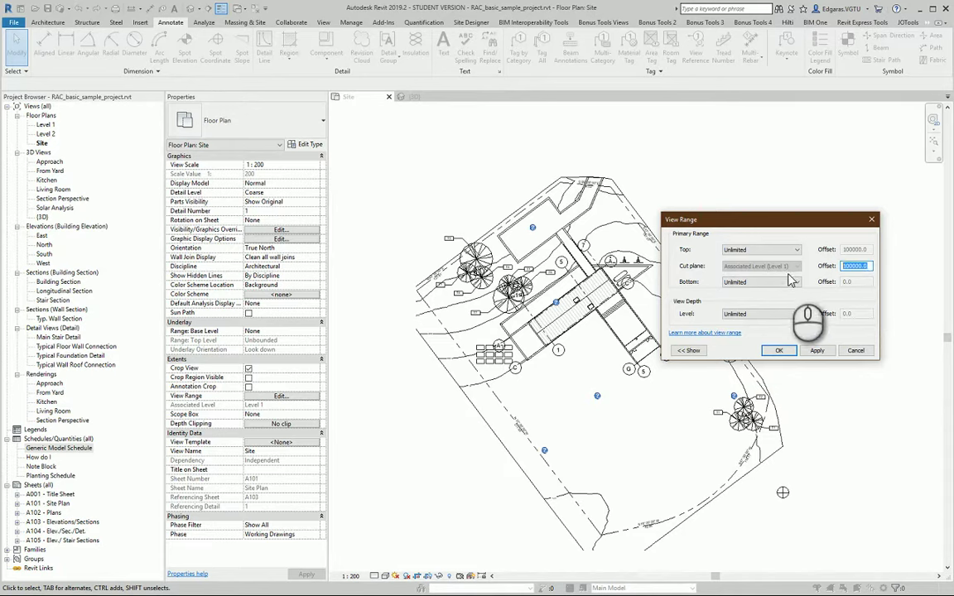
click(689, 351)
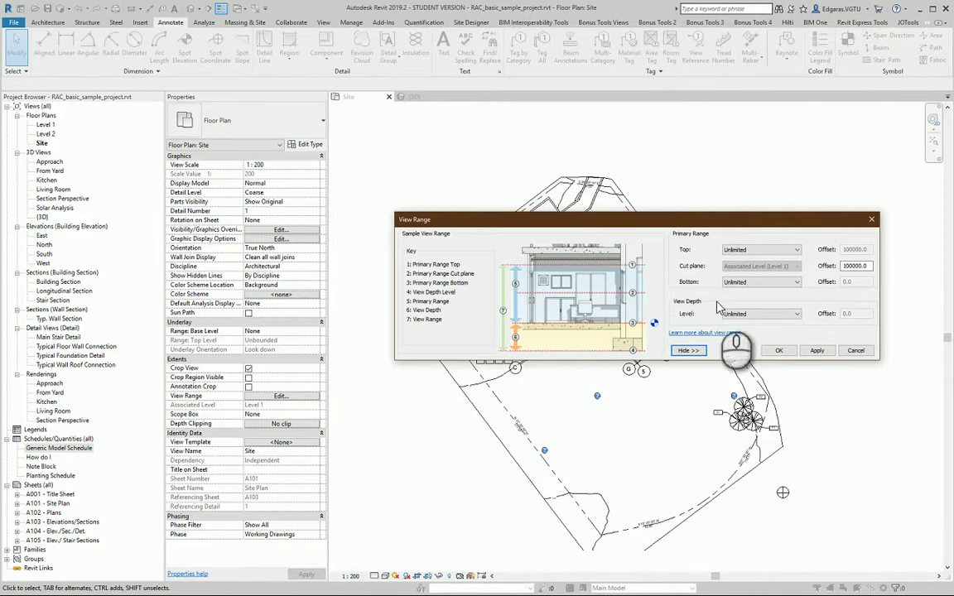
click(858, 266)
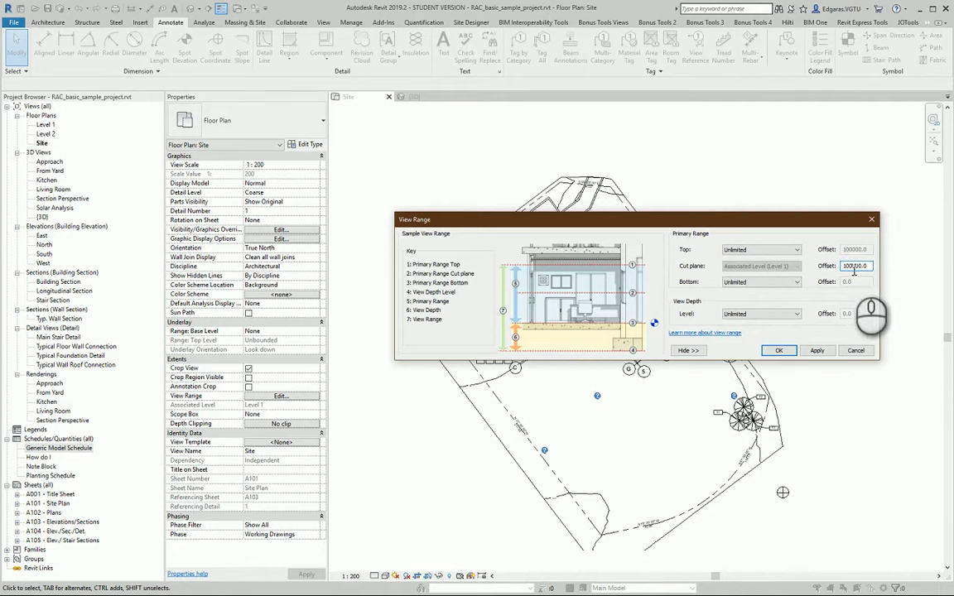
drag(854, 267, 826, 286)
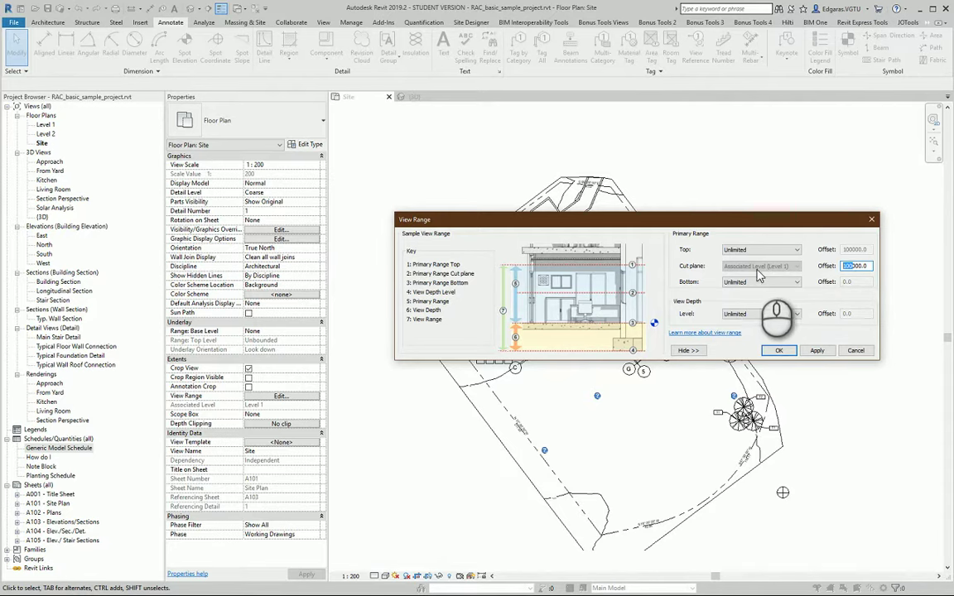
click(785, 352)
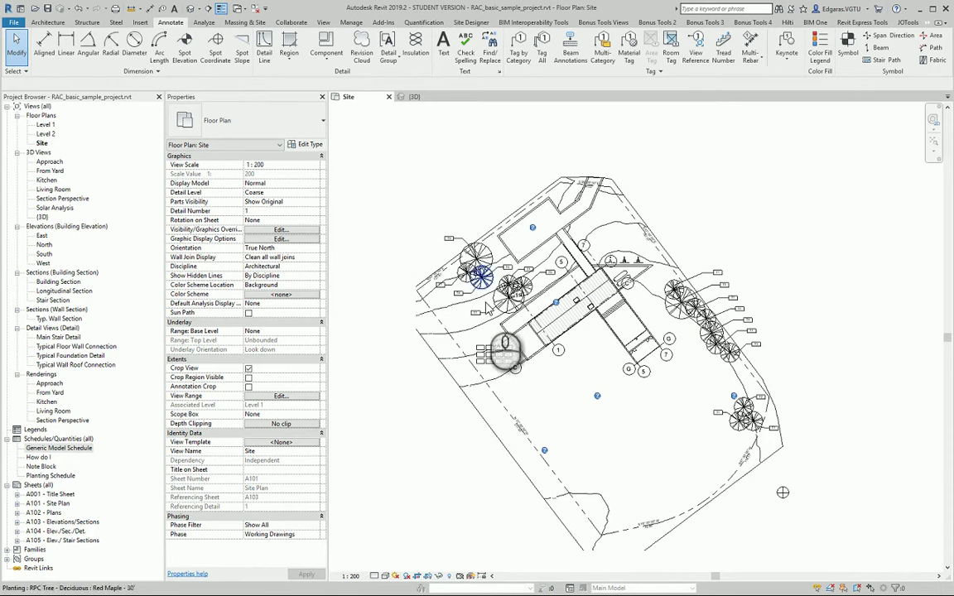
Open Visibility/Graphic Overrides for the Site plan and find the Site model category
click(388, 460)
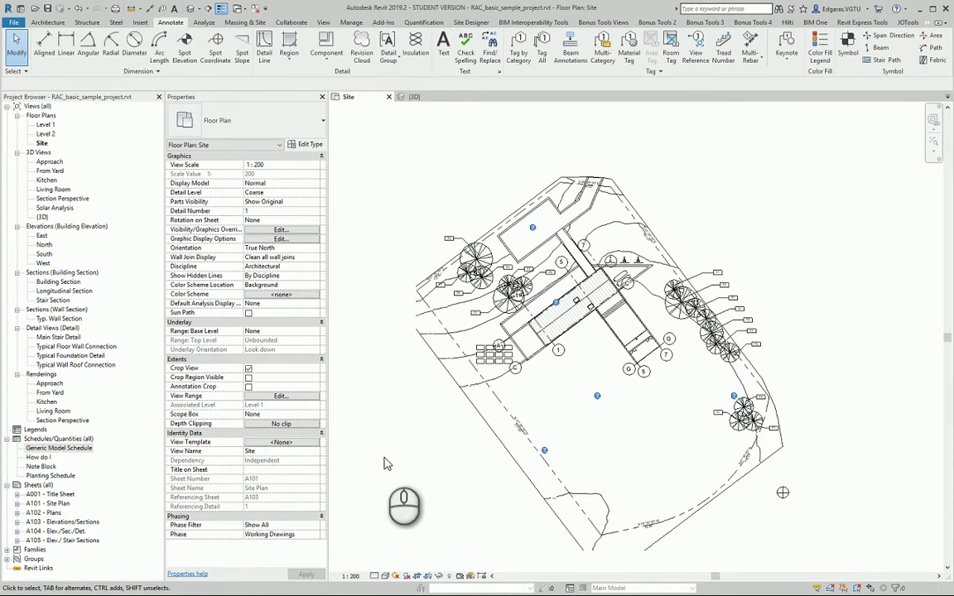
click(385, 466)
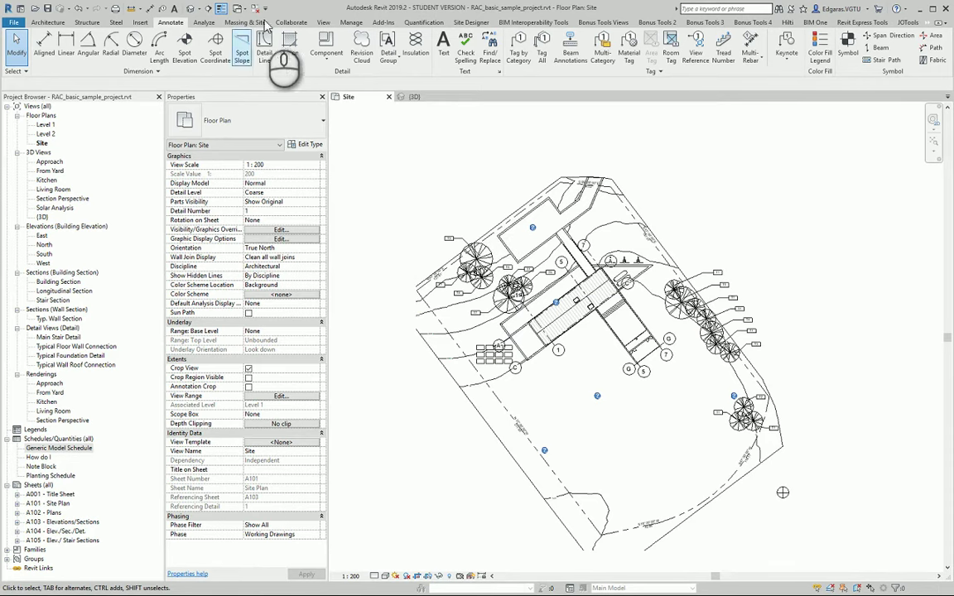
click(321, 23)
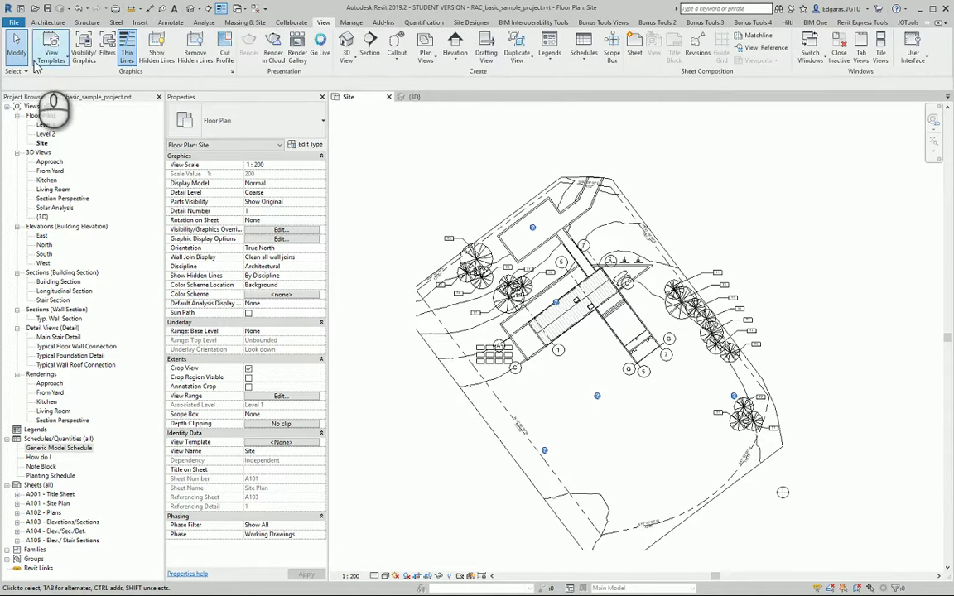
click(83, 59)
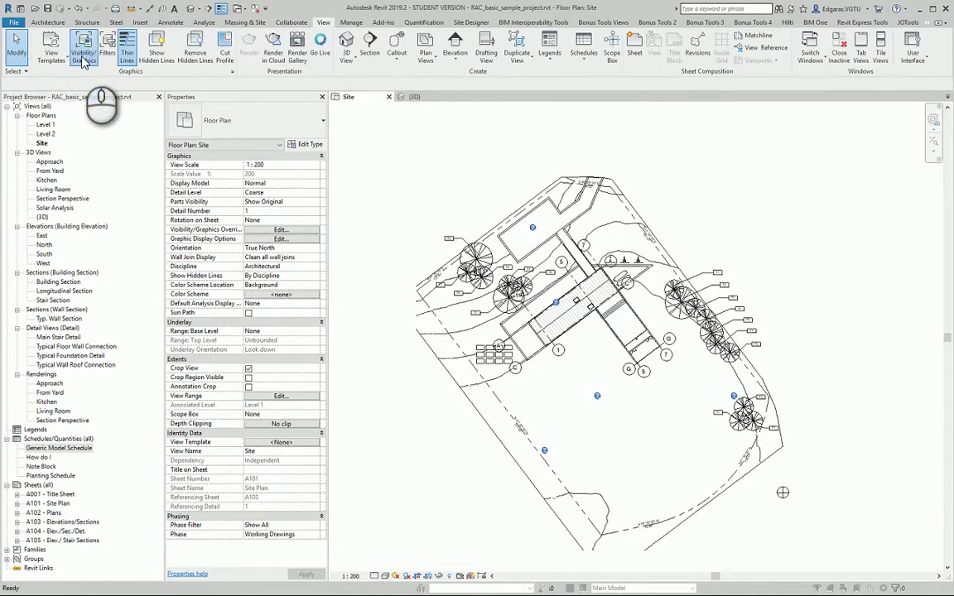
drag(799, 192, 571, 156)
click(509, 275)
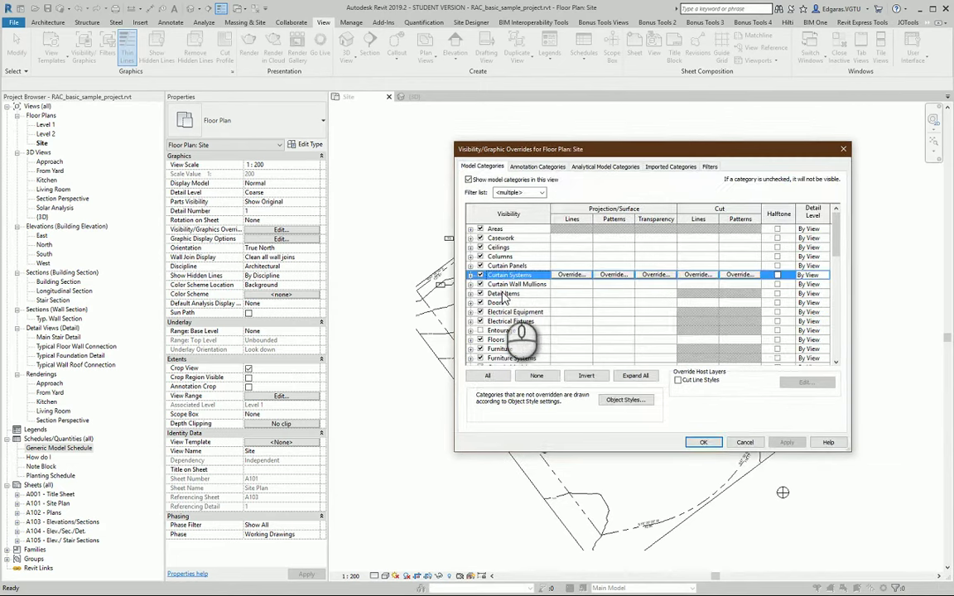
scroll(502, 299, down, 5)
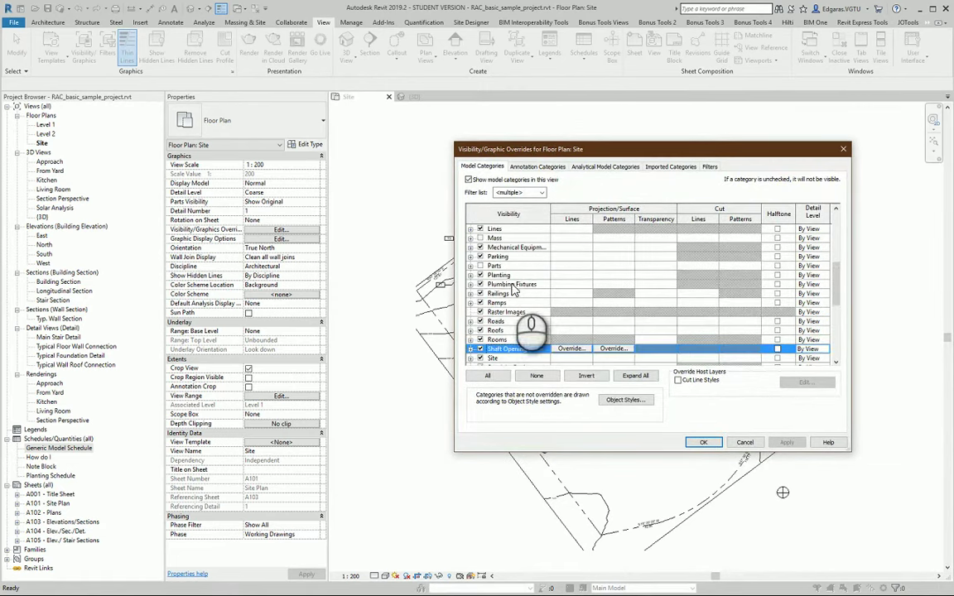
scroll(513, 289, down, 1)
click(495, 340)
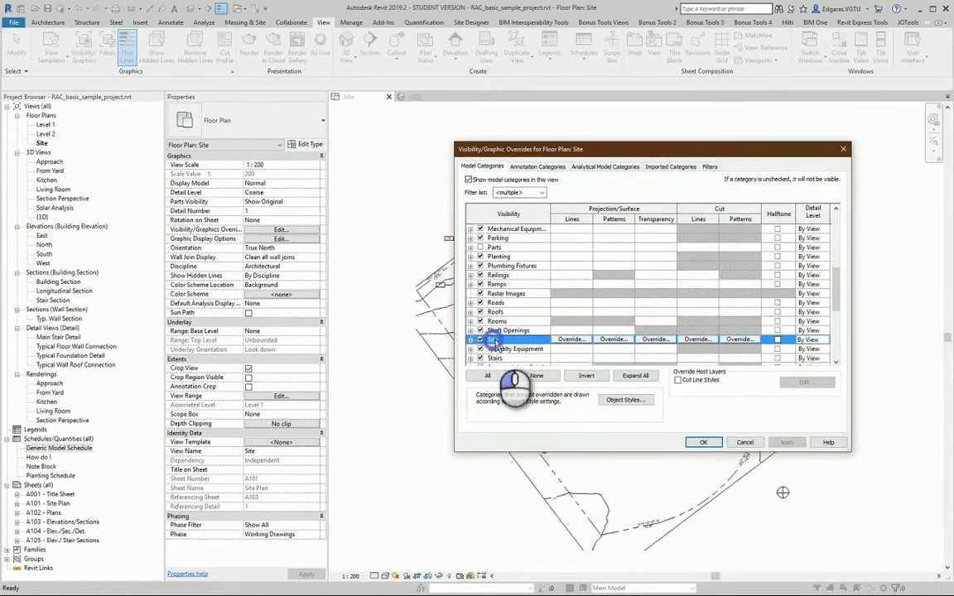
click(530, 193)
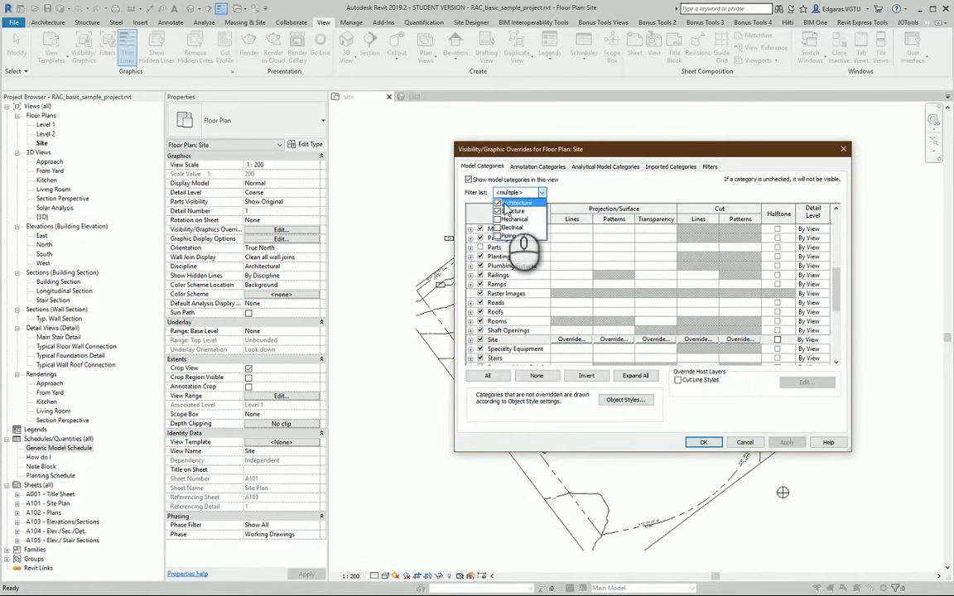
click(530, 192)
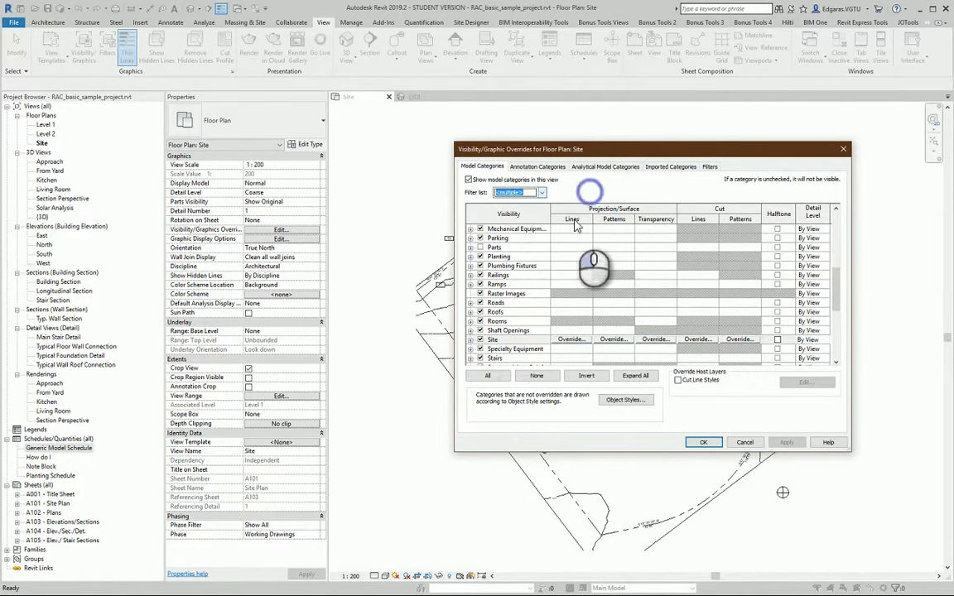
Turn on Survey Point and Project Base Point under the Site category and apply
click(470, 340)
scroll(484, 335, down, 1)
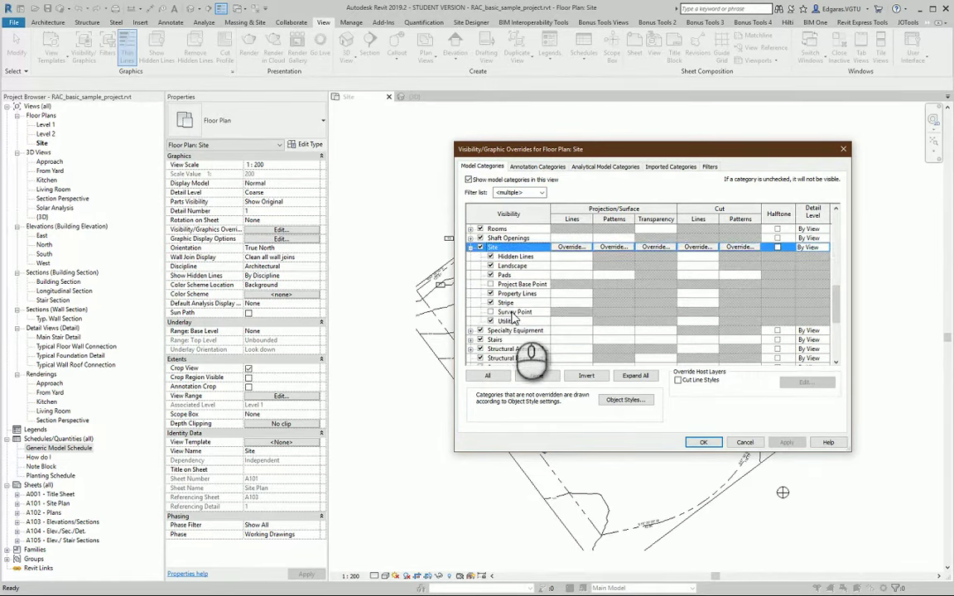
click(494, 310)
click(490, 284)
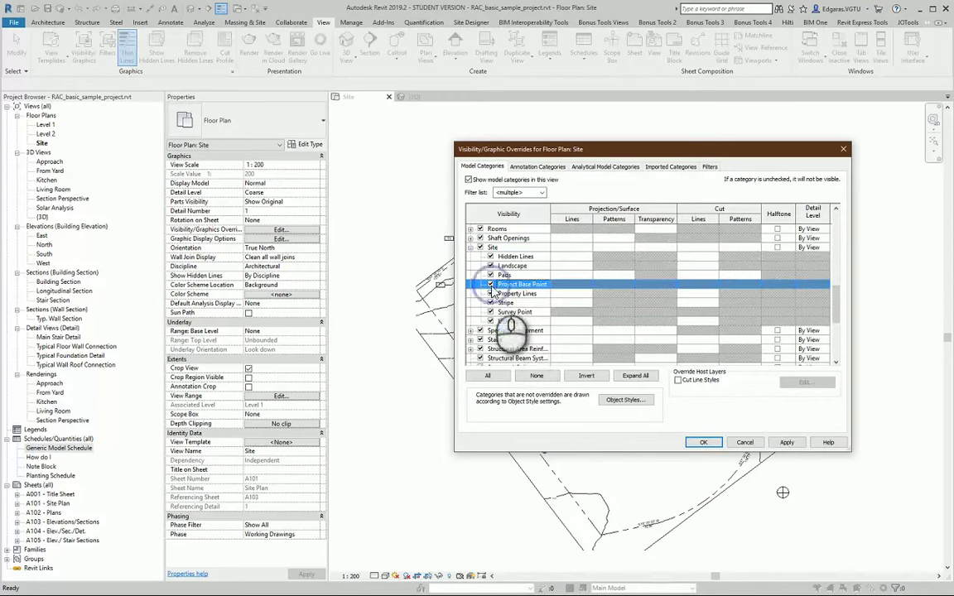
click(703, 441)
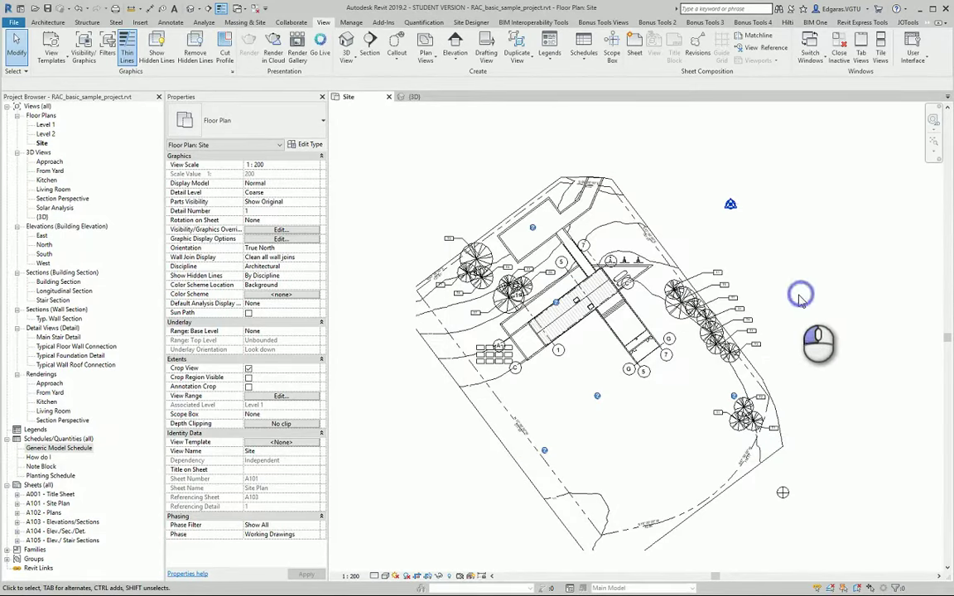
Select the project base point in the Site plan
scroll(731, 215, up, 5)
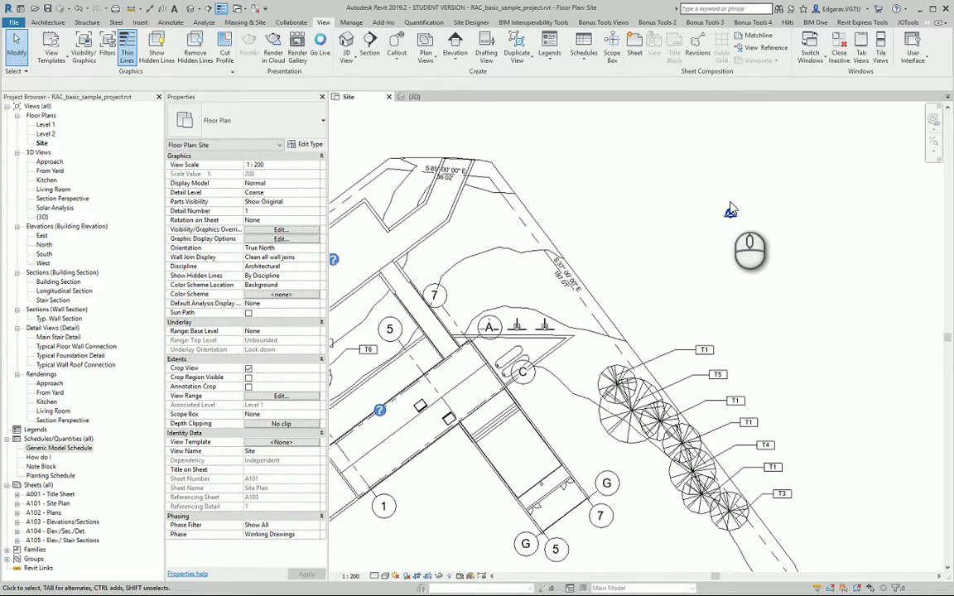
click(722, 229)
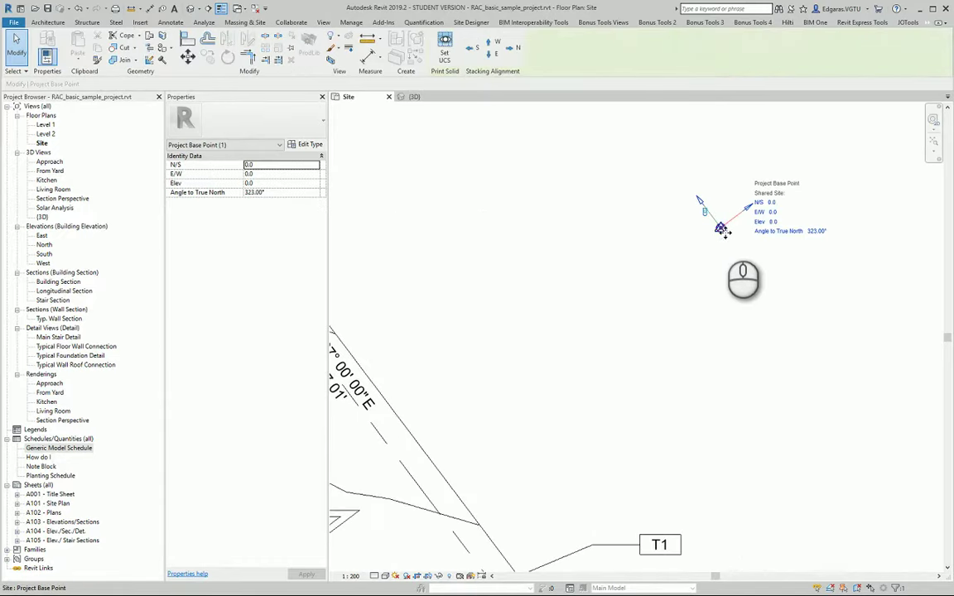
click(721, 230)
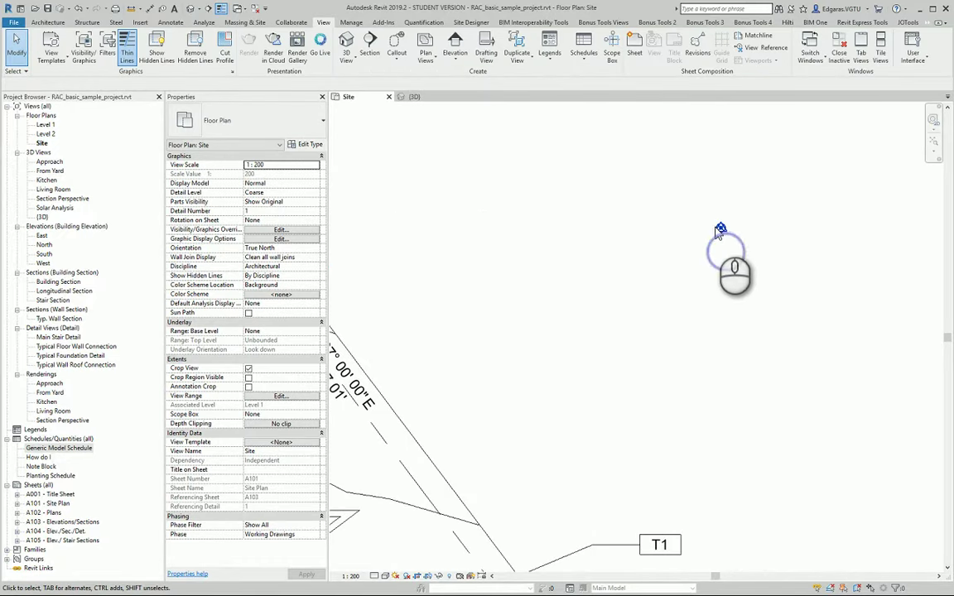
click(721, 231)
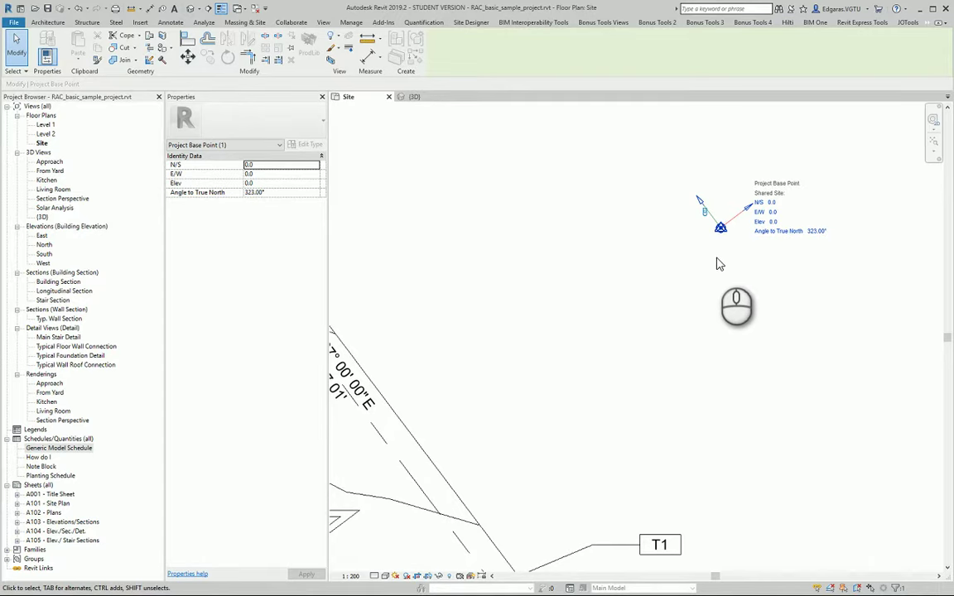
click(726, 293)
scroll(757, 234, down, 3)
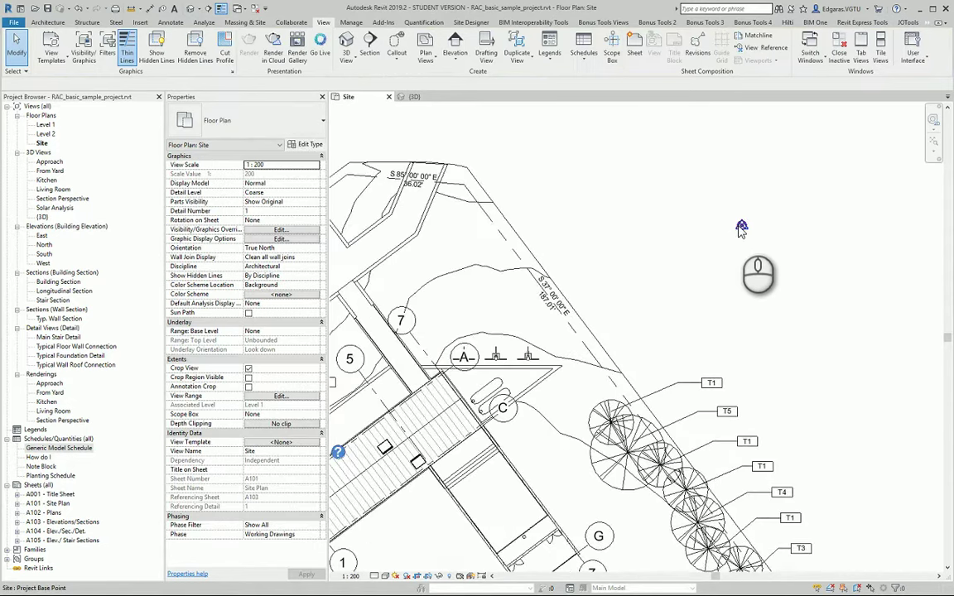
click(745, 229)
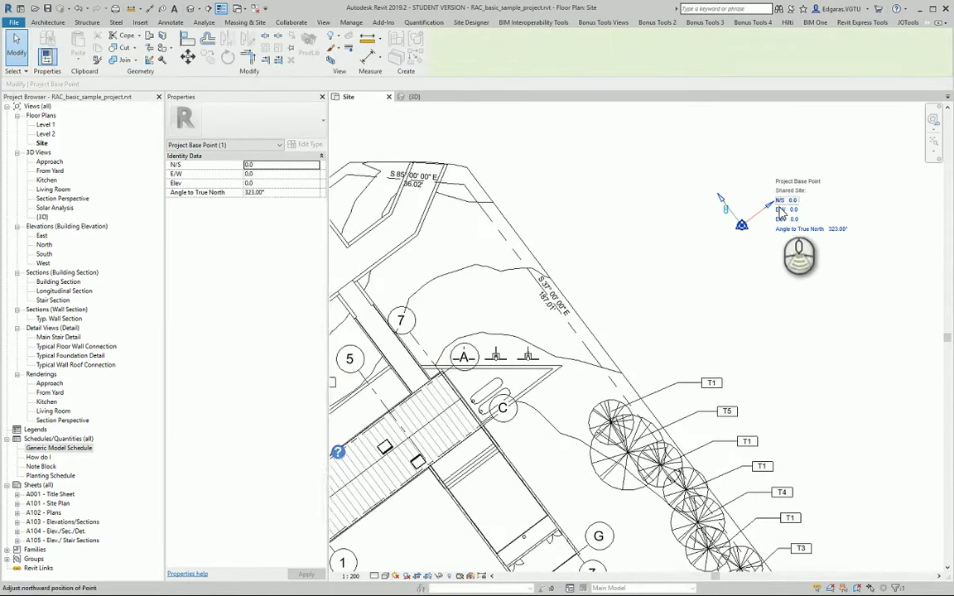
Drag the project base point to N/S 4537.3, E/W -7394.2
scroll(544, 379, down, 3)
scroll(513, 386, up, 3)
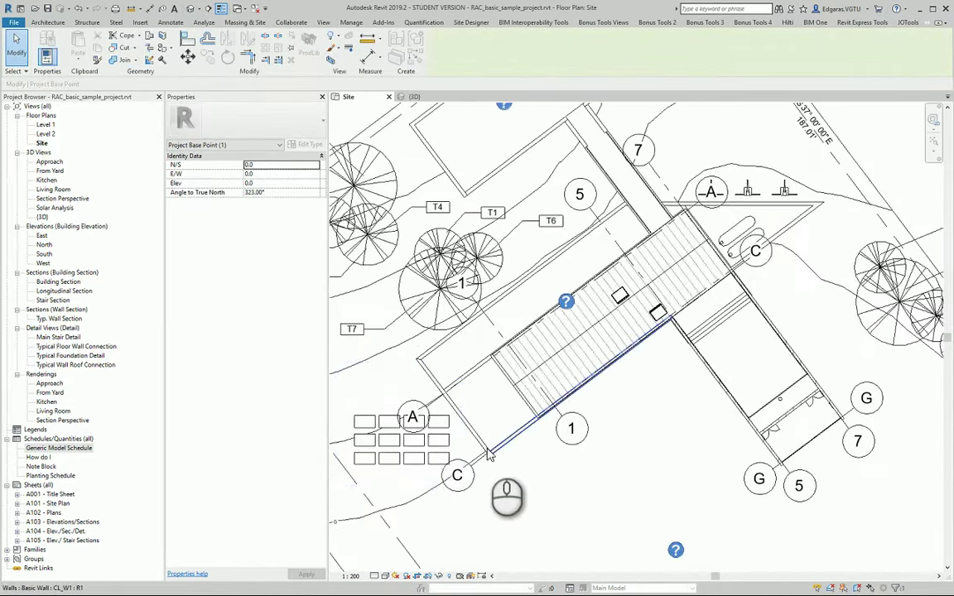
scroll(488, 452, up, 3)
scroll(488, 455, down, 4)
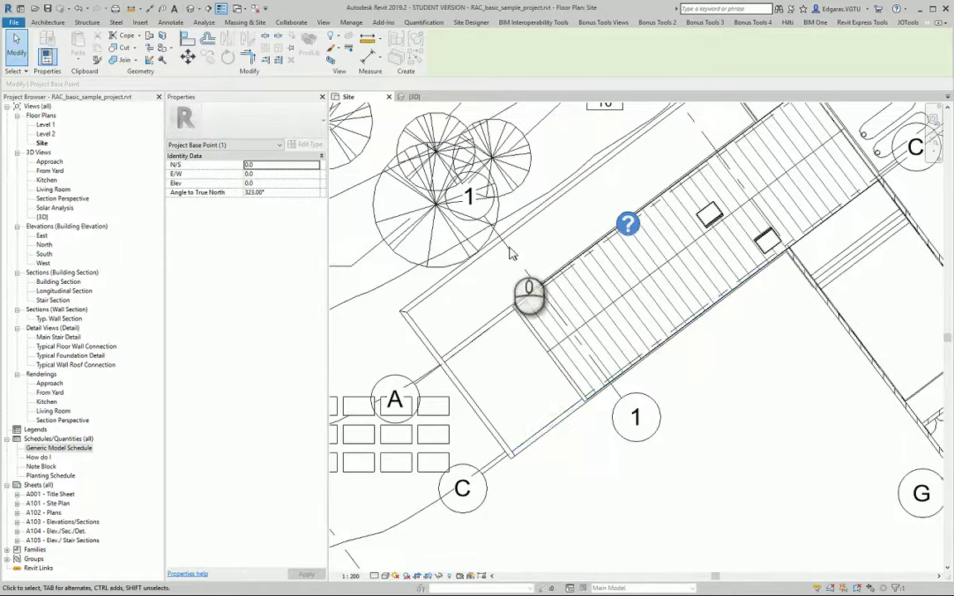
scroll(480, 296, down, 4)
middle_drag(660, 256, 618, 362)
scroll(767, 277, down, 2)
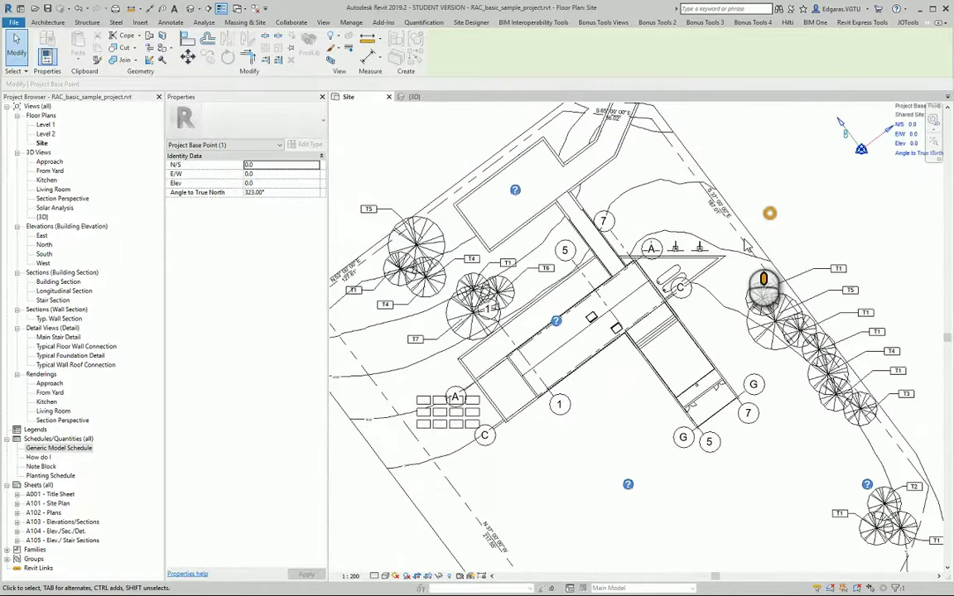
scroll(785, 214, up, 4)
scroll(785, 214, up, 5)
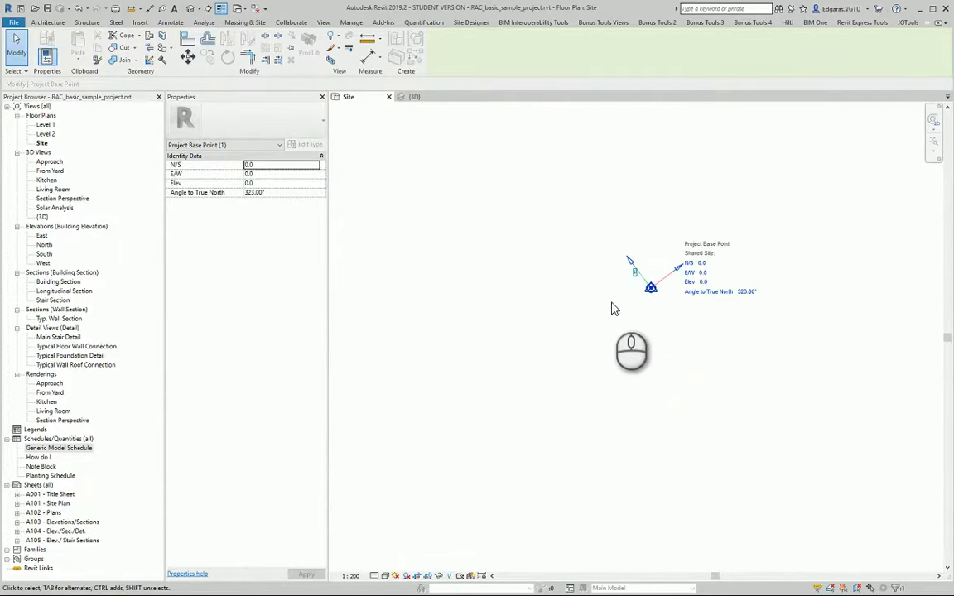
middle_drag(630, 292, 805, 272)
scroll(722, 283, down, 3)
scroll(795, 272, down, 1)
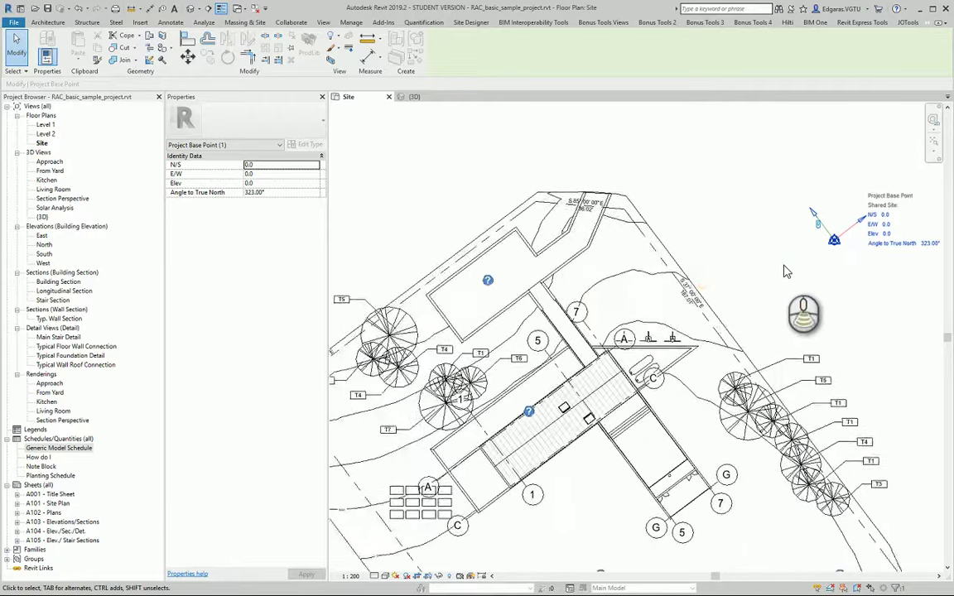
scroll(774, 272, up, 1)
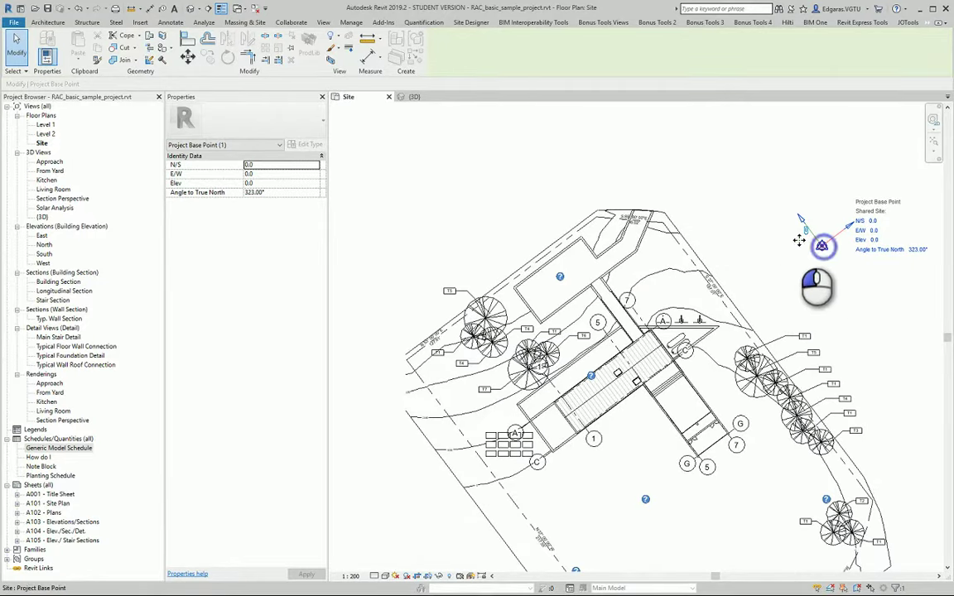
drag(799, 219, 776, 220)
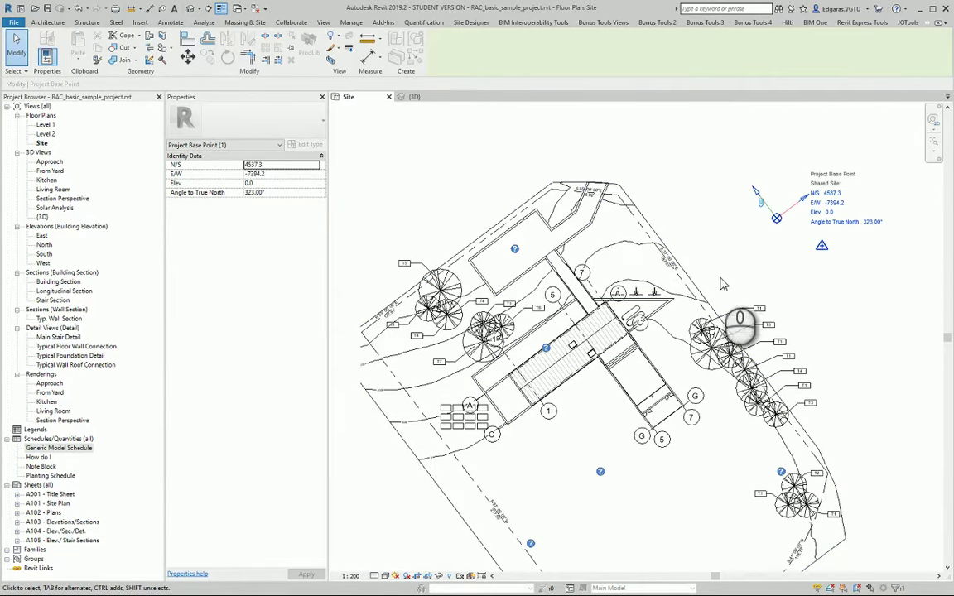
Set the project base point's clip icon to clipped
click(760, 204)
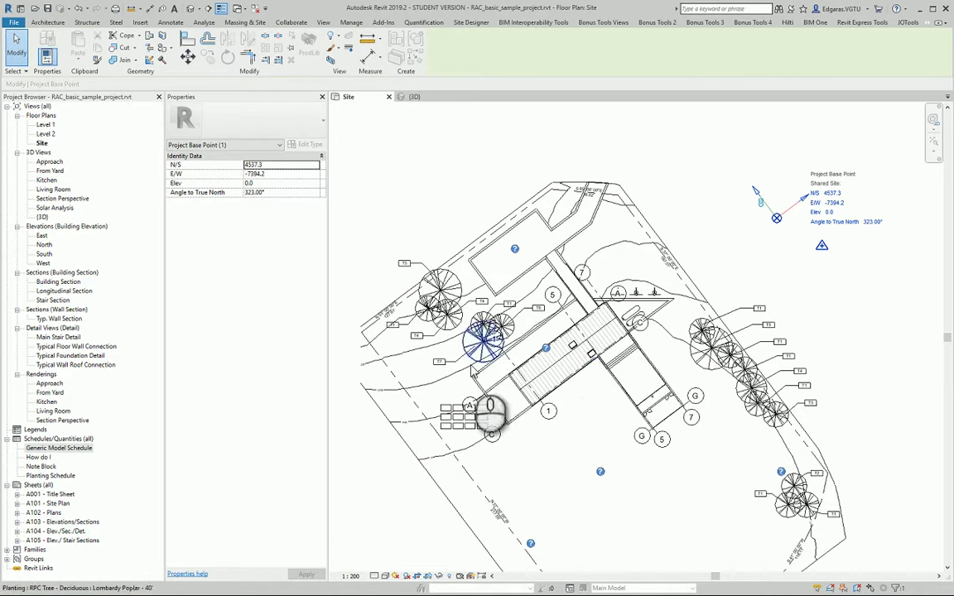
click(761, 204)
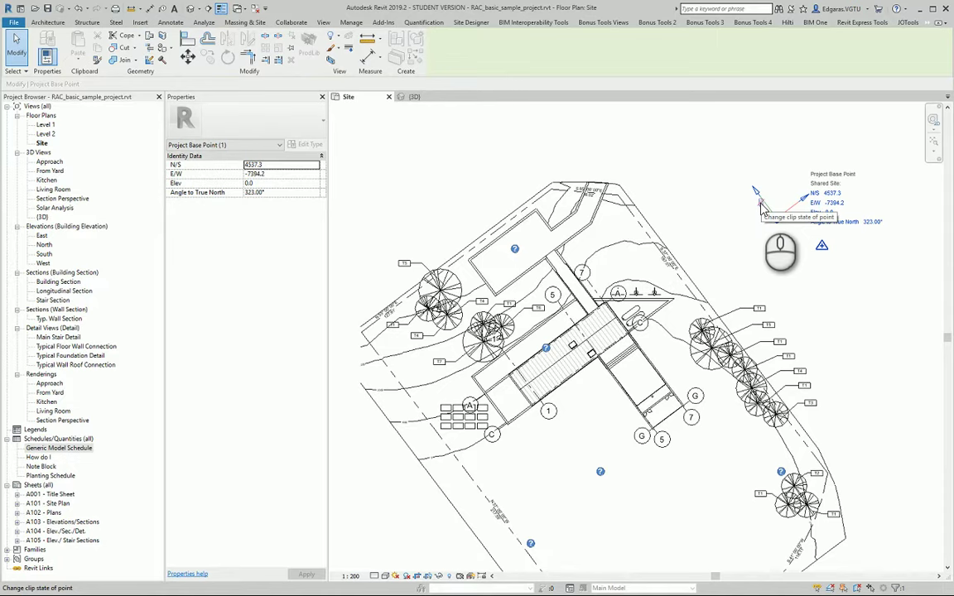
click(760, 207)
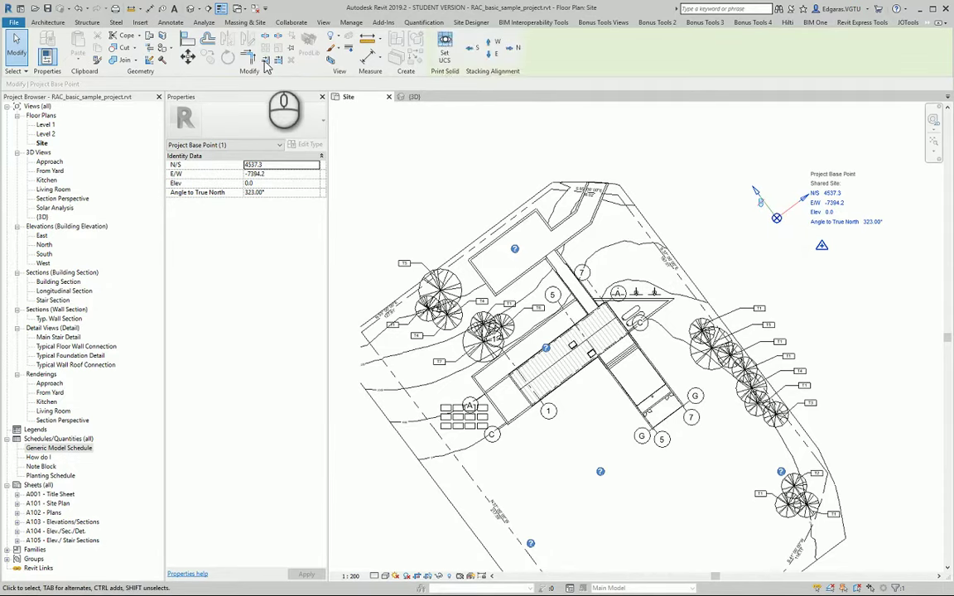
Move the base point onto grid A/1 (N/S -20243.0, E/W -49843.0) and toggle its clip state
click(187, 56)
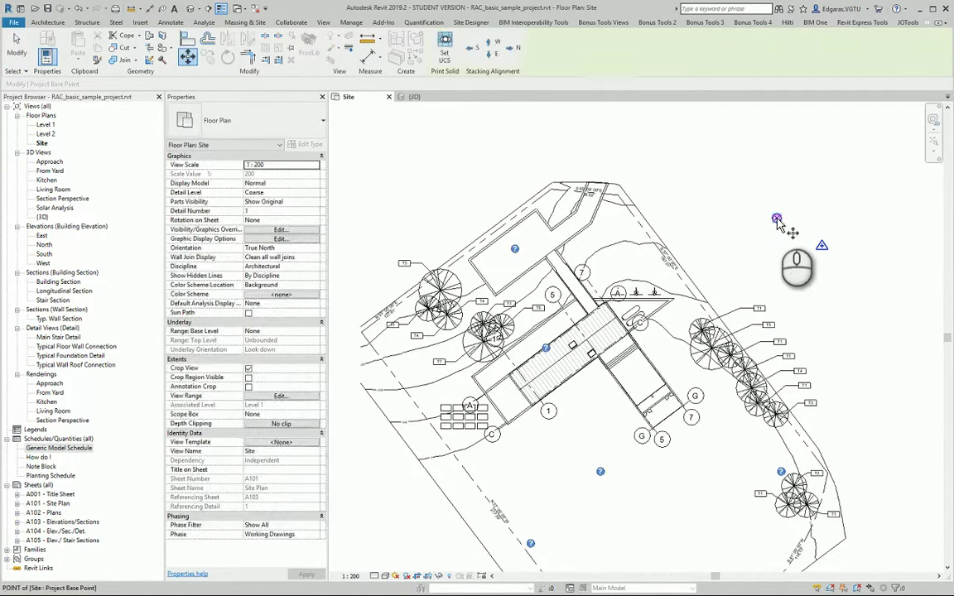
scroll(530, 381, up, 6)
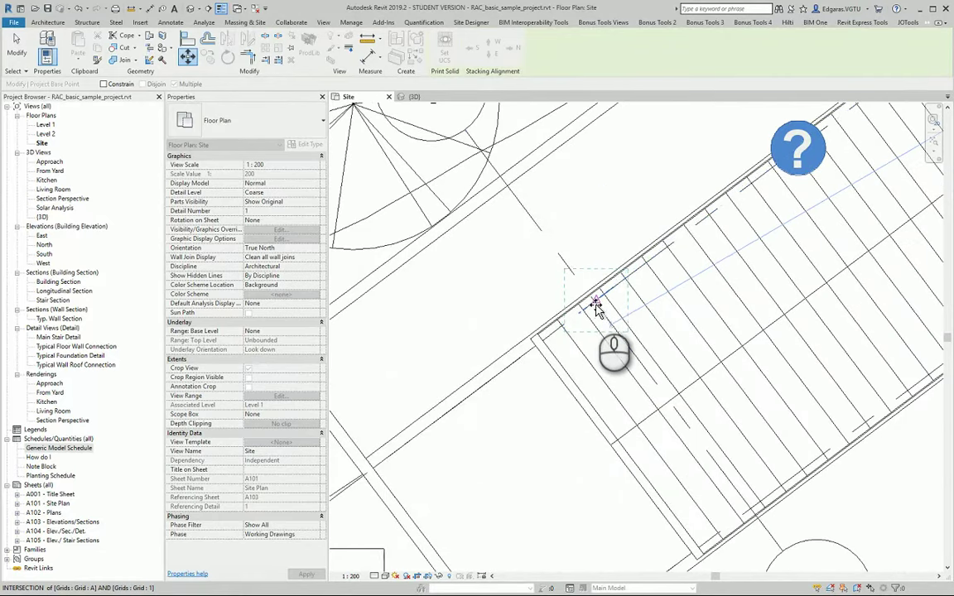
click(594, 306)
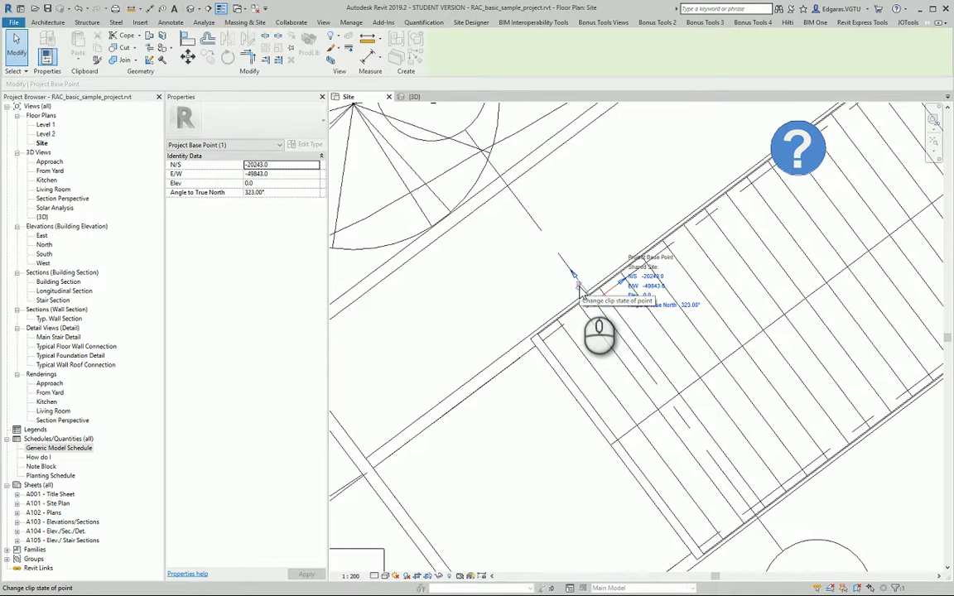
click(581, 292)
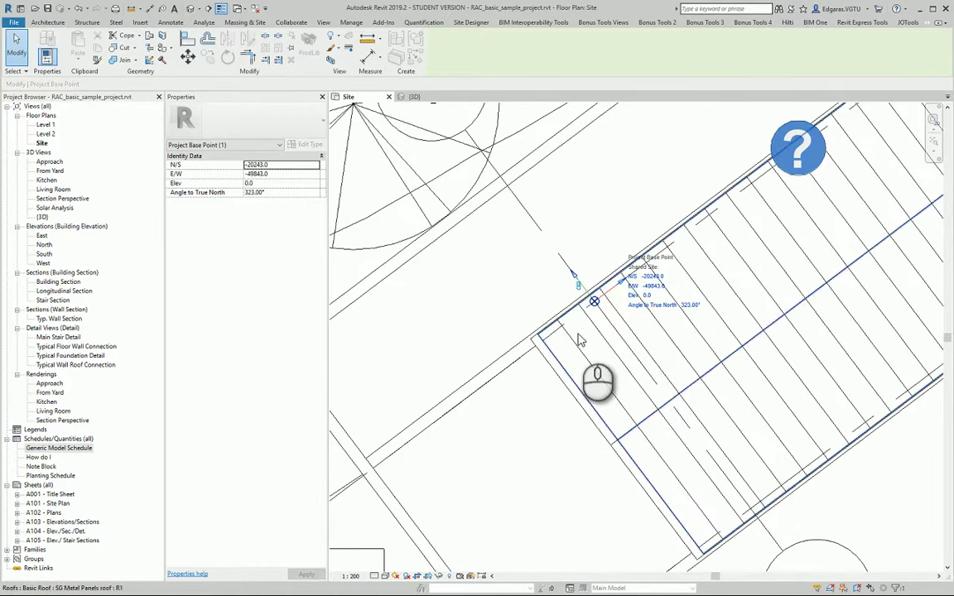
scroll(539, 356, down, 4)
scroll(693, 249, down, 4)
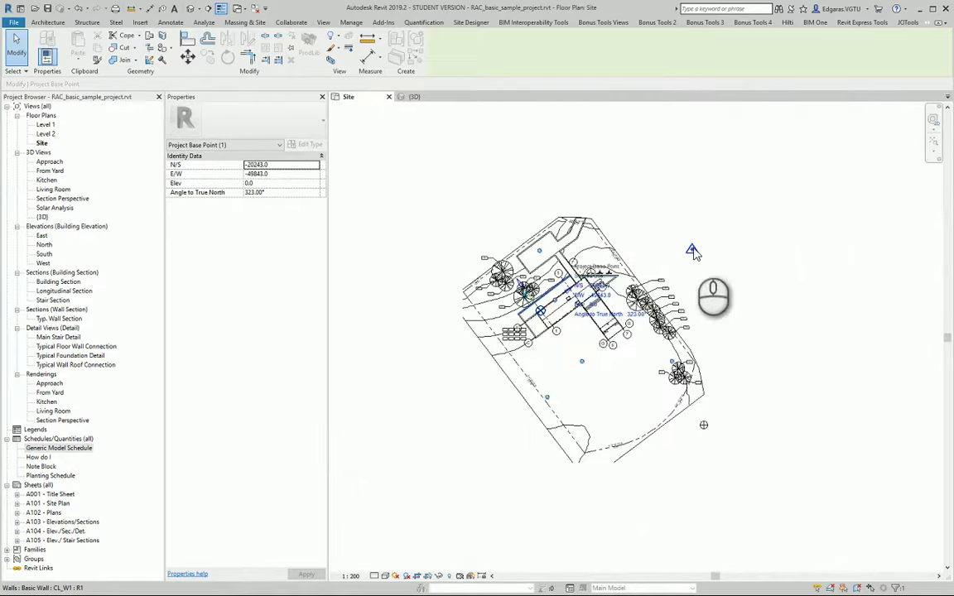
scroll(762, 250, up, 2)
middle_drag(762, 249, 786, 215)
Drag the survey point down to N/S -47927.7, E/W -38748.0 and toggle its clip state twice
click(786, 213)
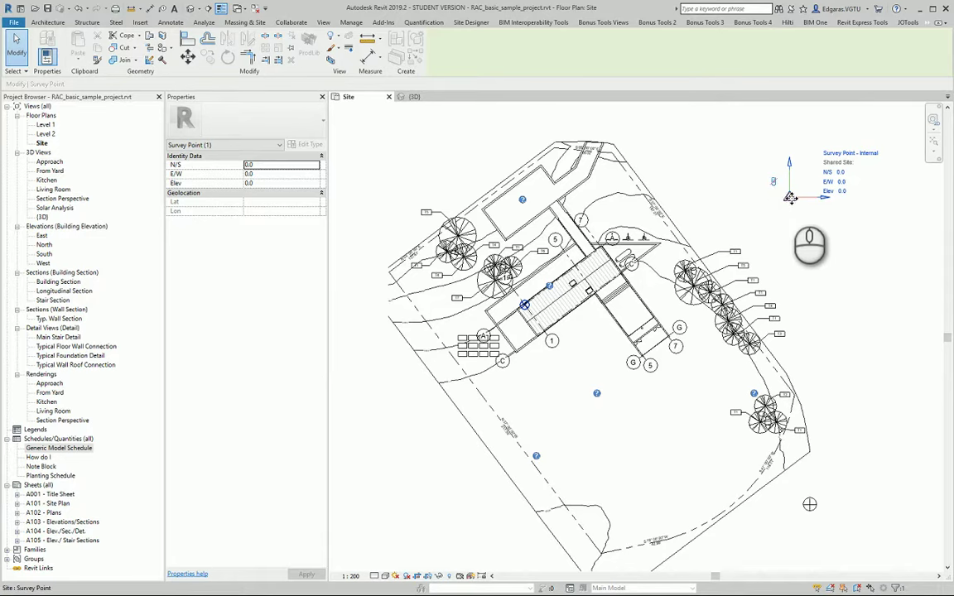
drag(789, 198, 585, 456)
scroll(613, 451, up, 3)
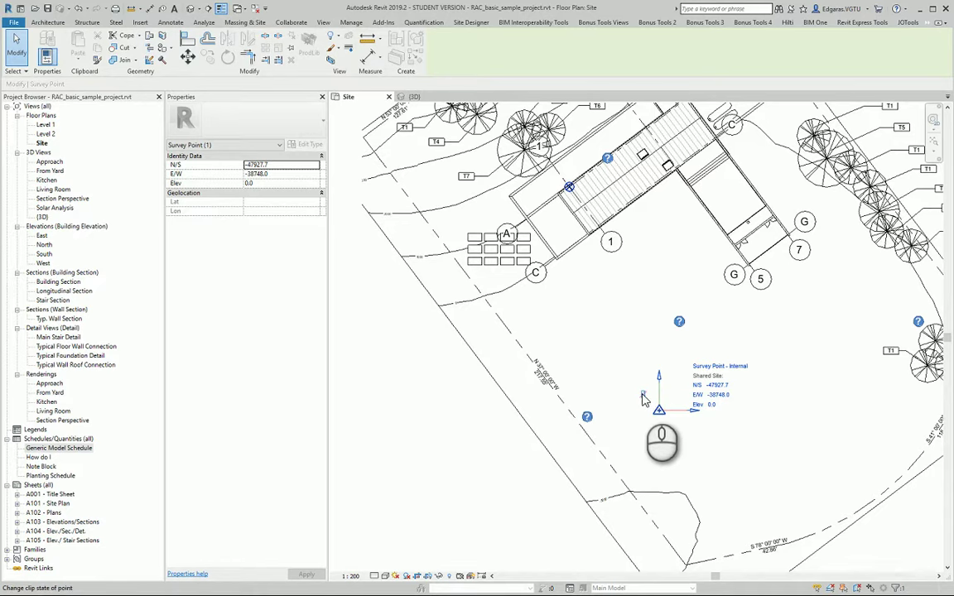
click(644, 396)
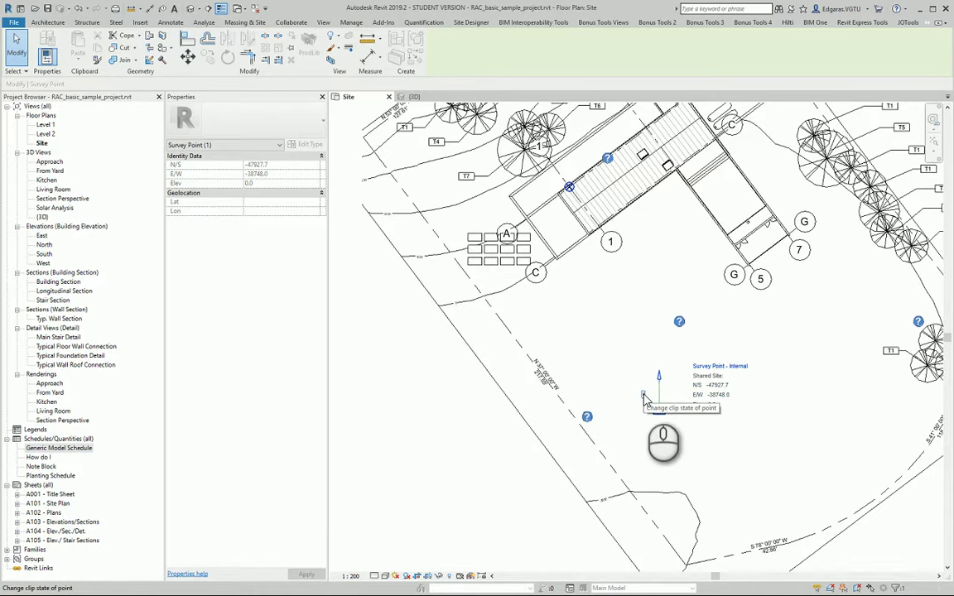
click(643, 396)
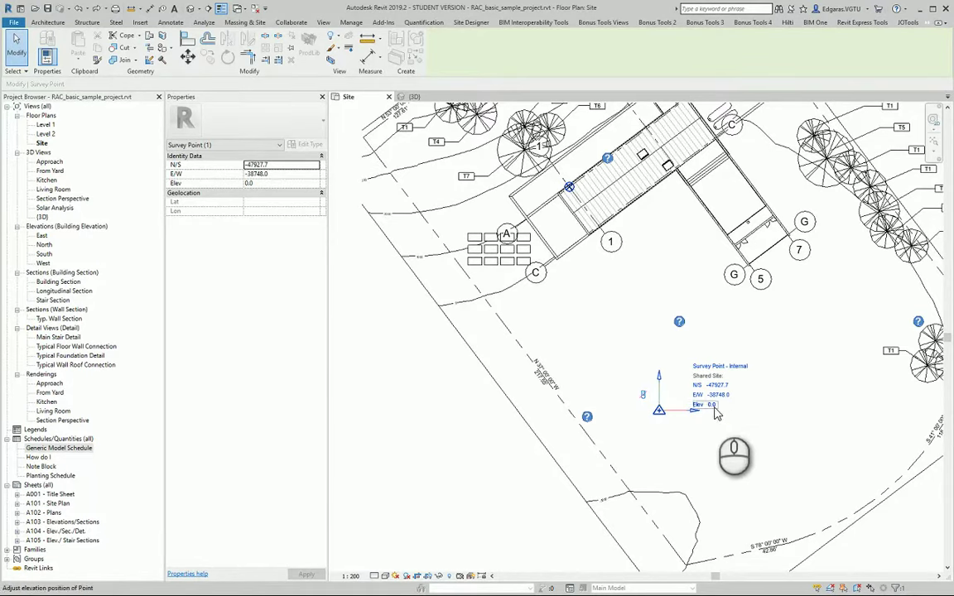
scroll(596, 430, down, 1)
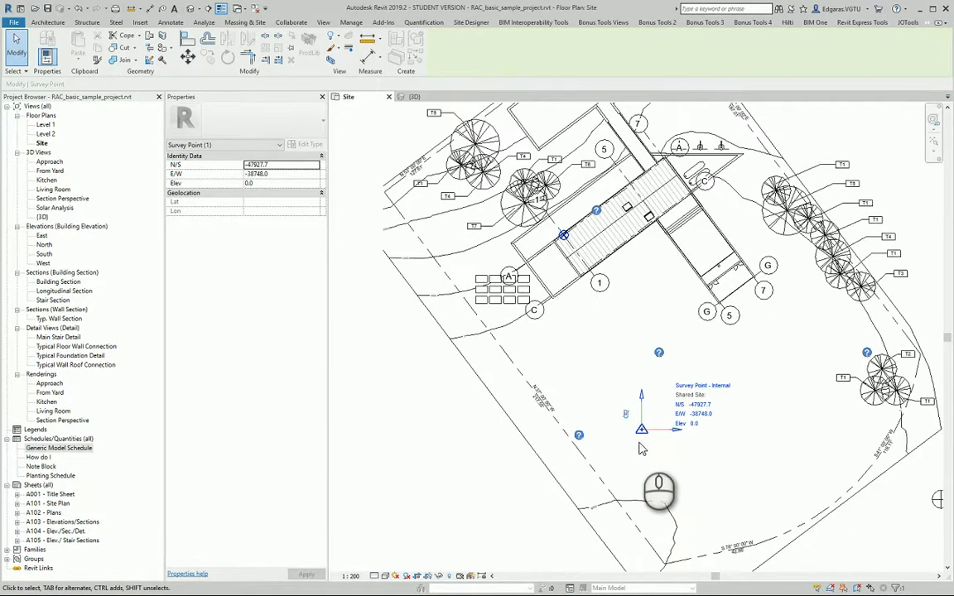